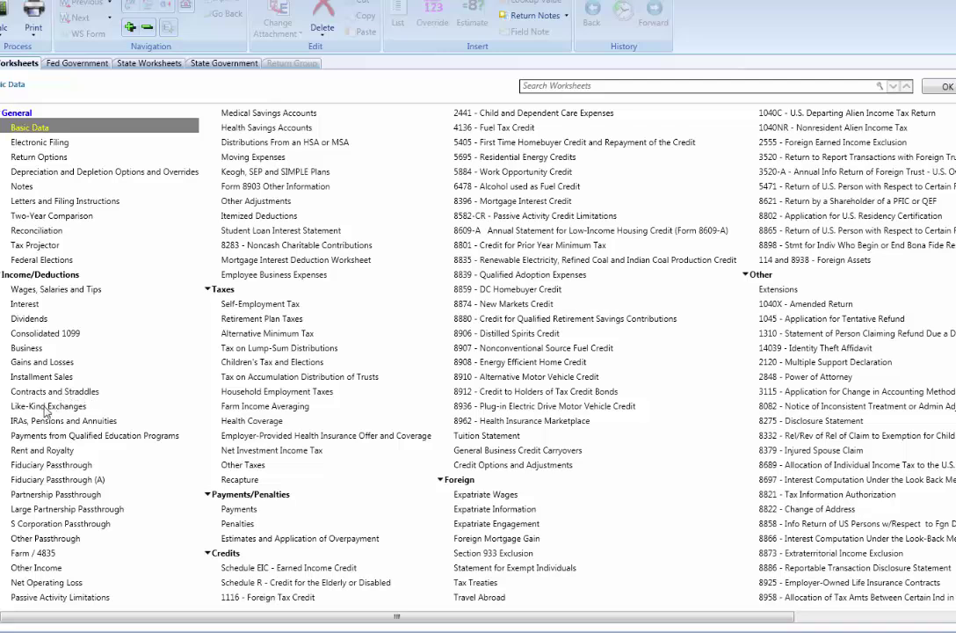
Open the Gains and Losses worksheet from the Income/Deductions list.
click(34, 363)
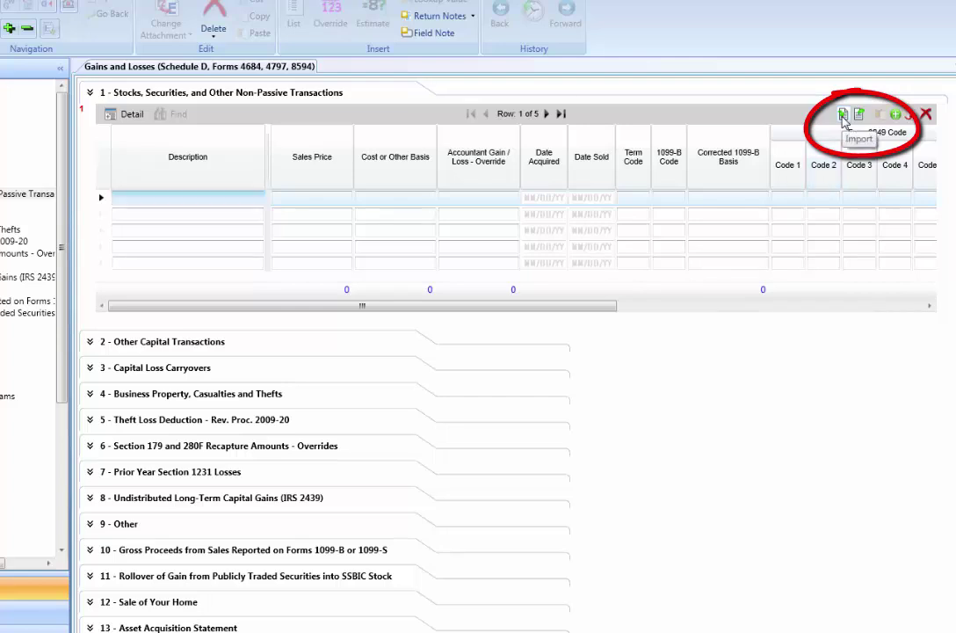
Pick Gain-Loss report.xls for the stock grid import, saving the return first, and reach template selection.
click(843, 115)
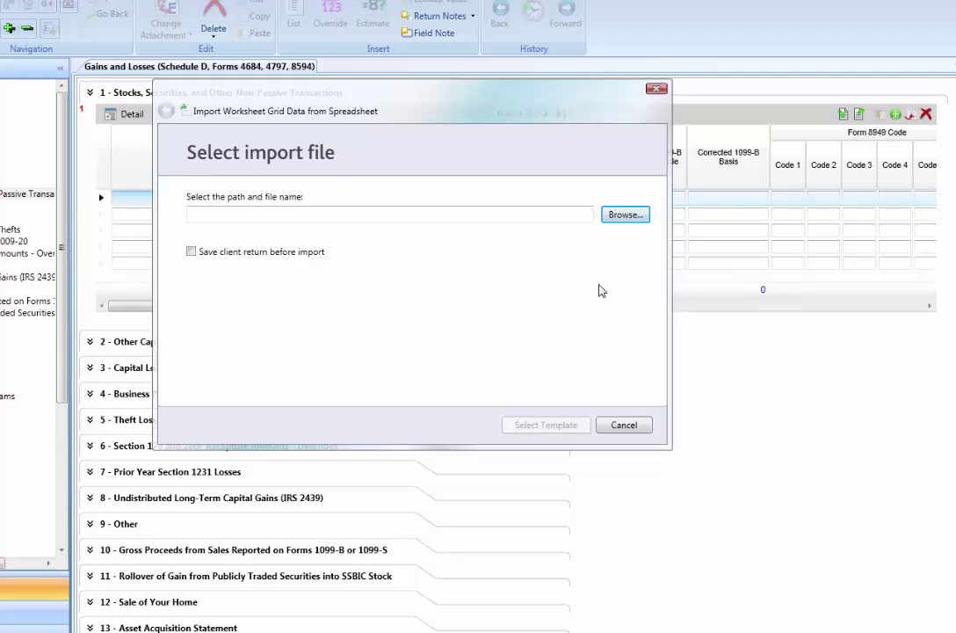
click(625, 215)
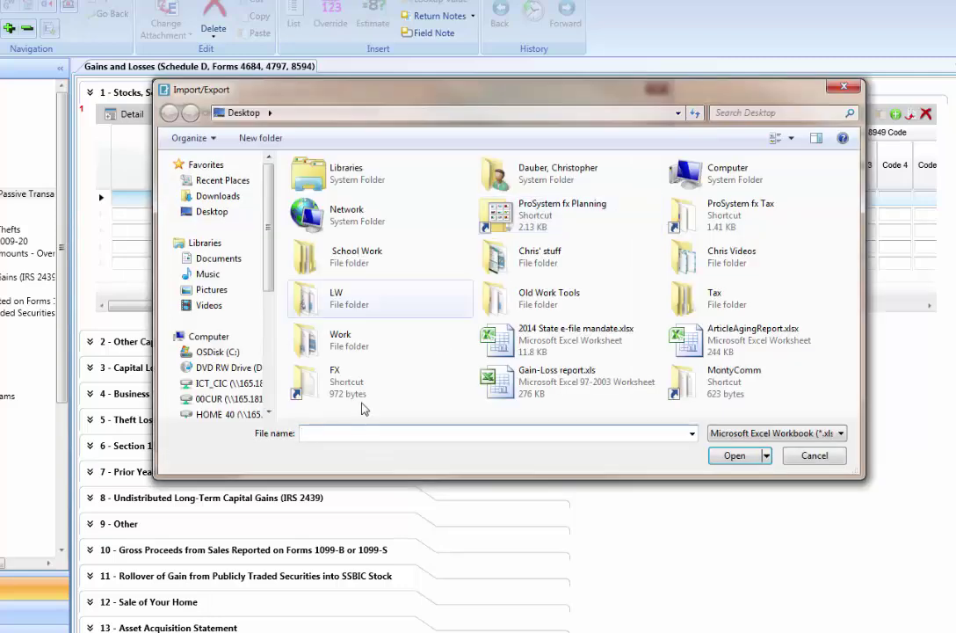
click(523, 390)
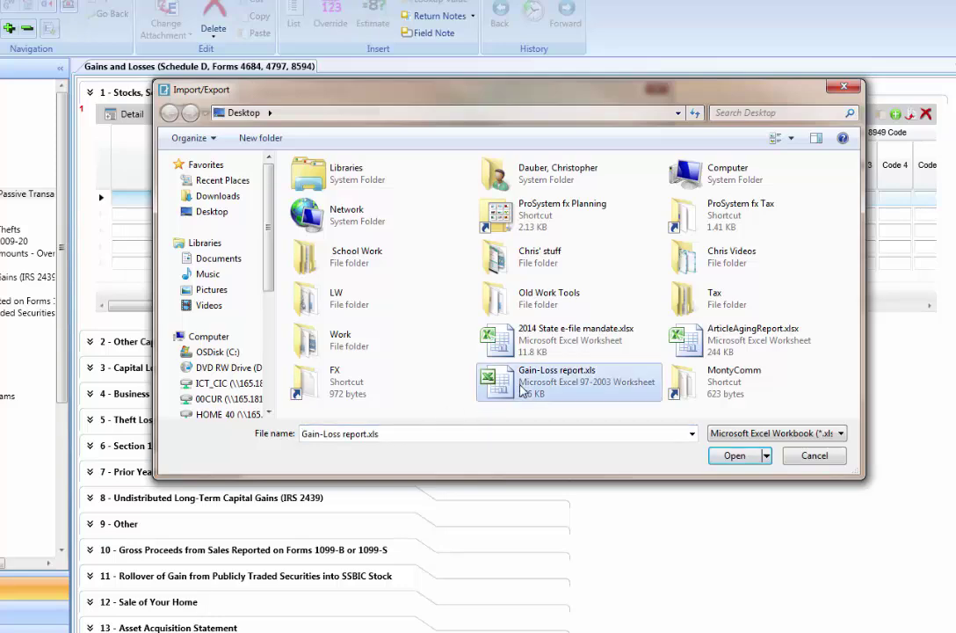
click(736, 455)
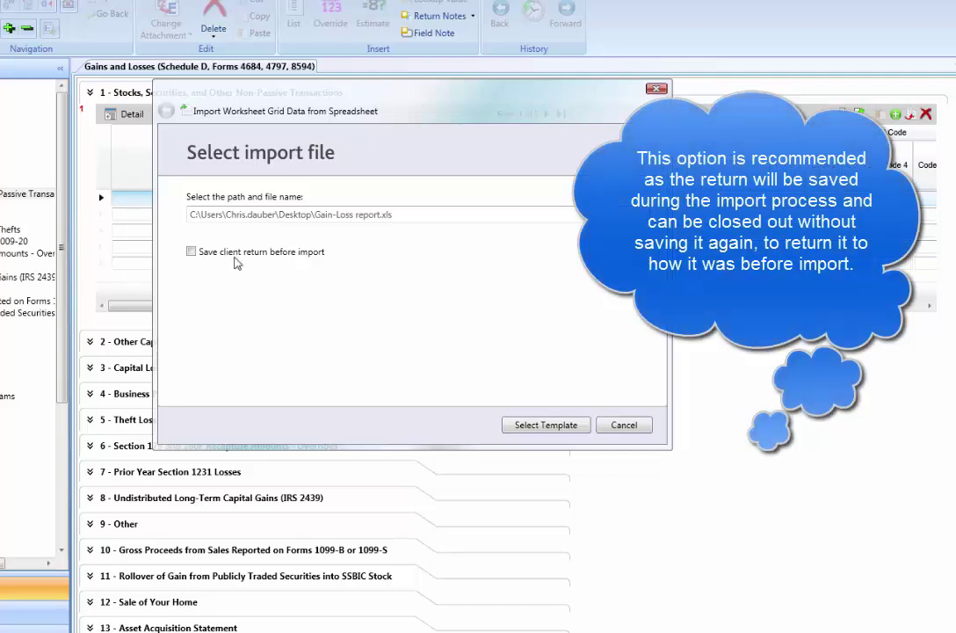
click(191, 254)
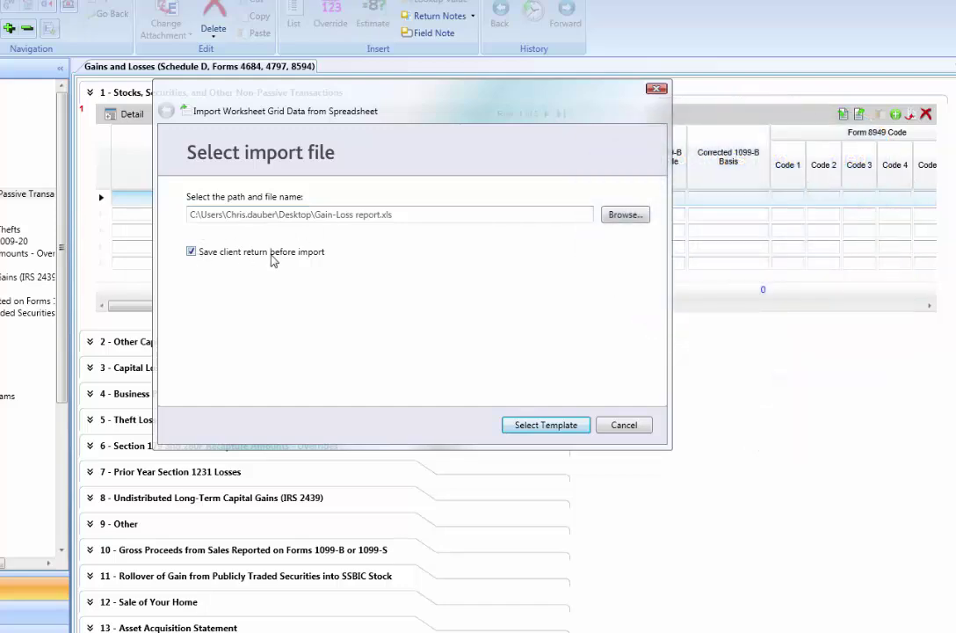
click(540, 426)
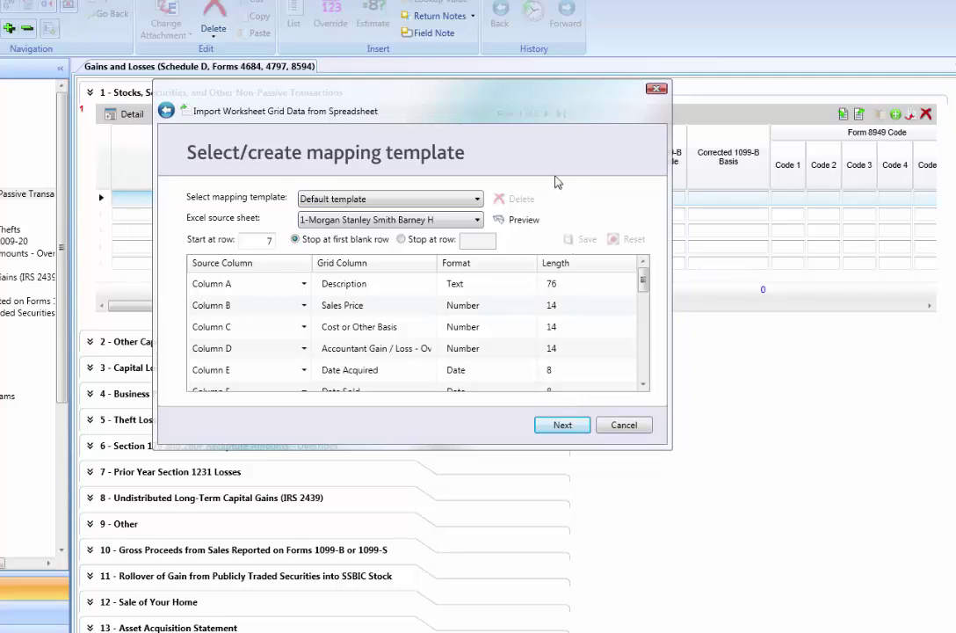
click(472, 198)
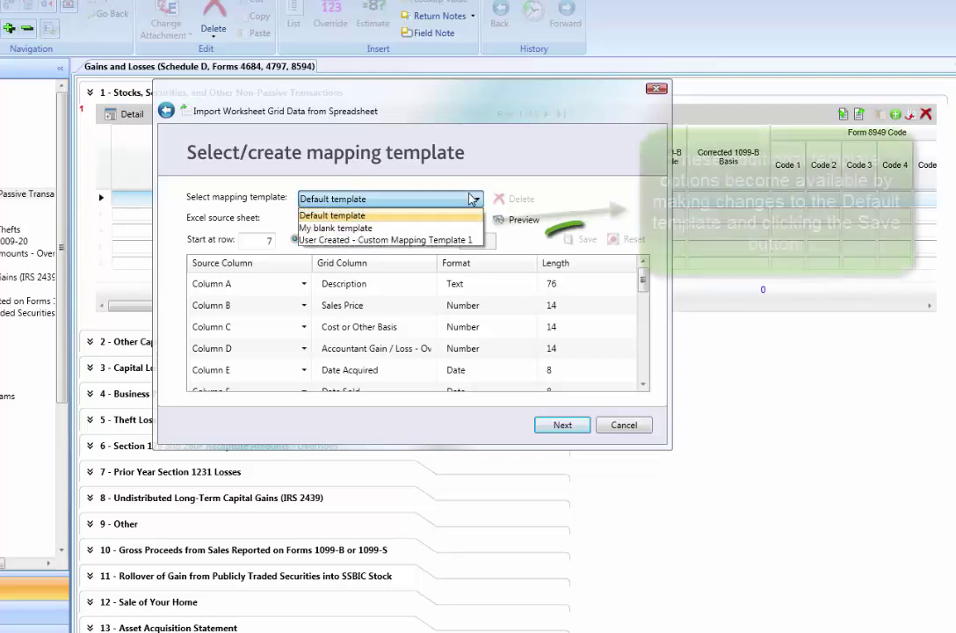
click(409, 227)
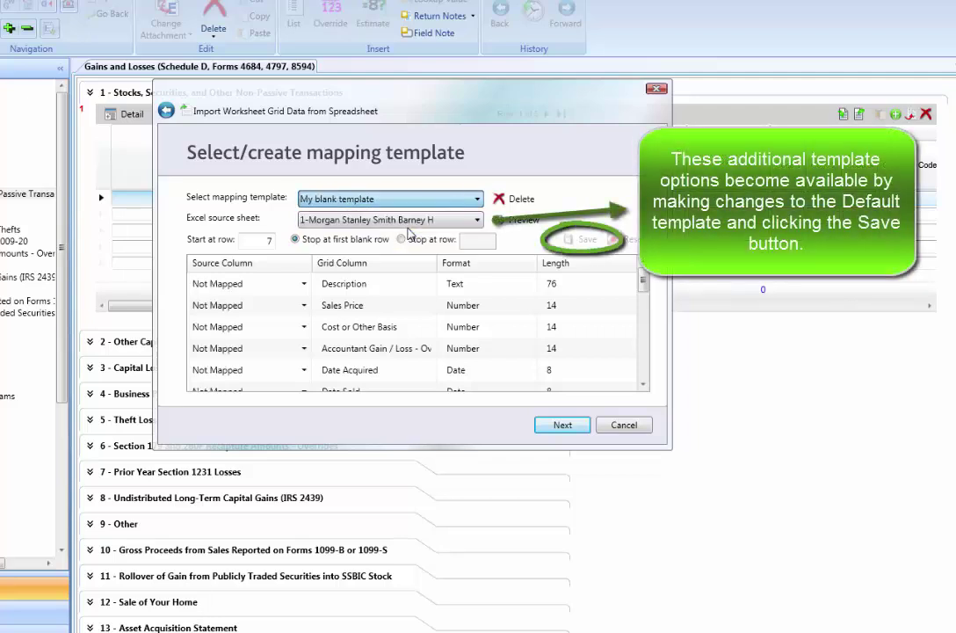
click(478, 201)
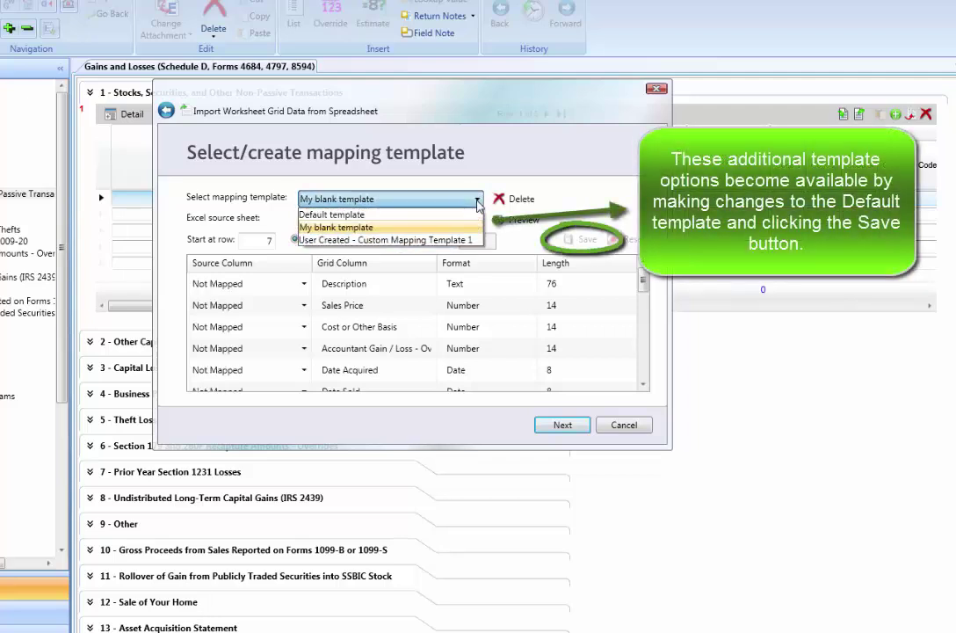
click(375, 216)
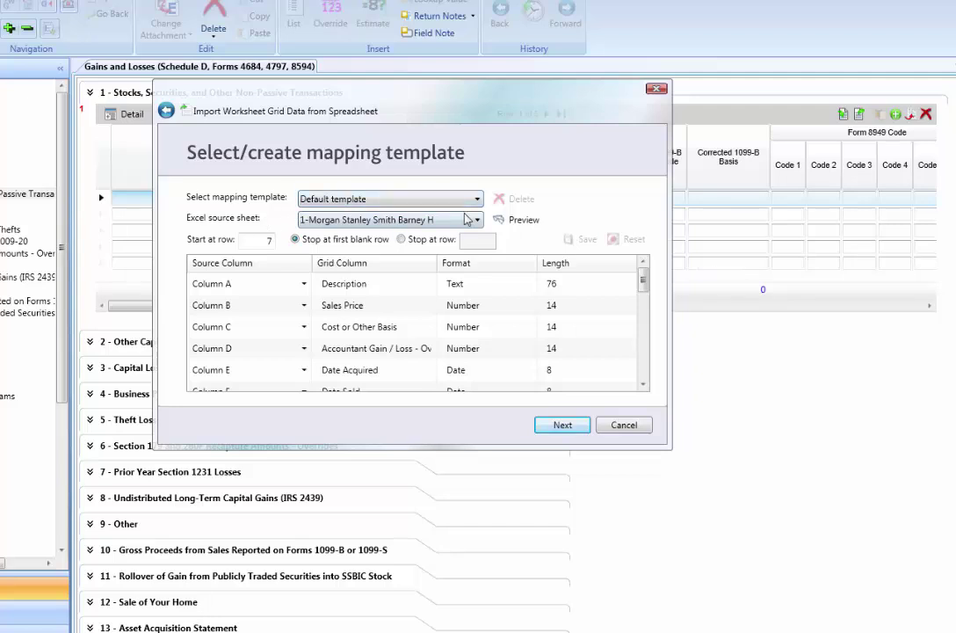
click(477, 224)
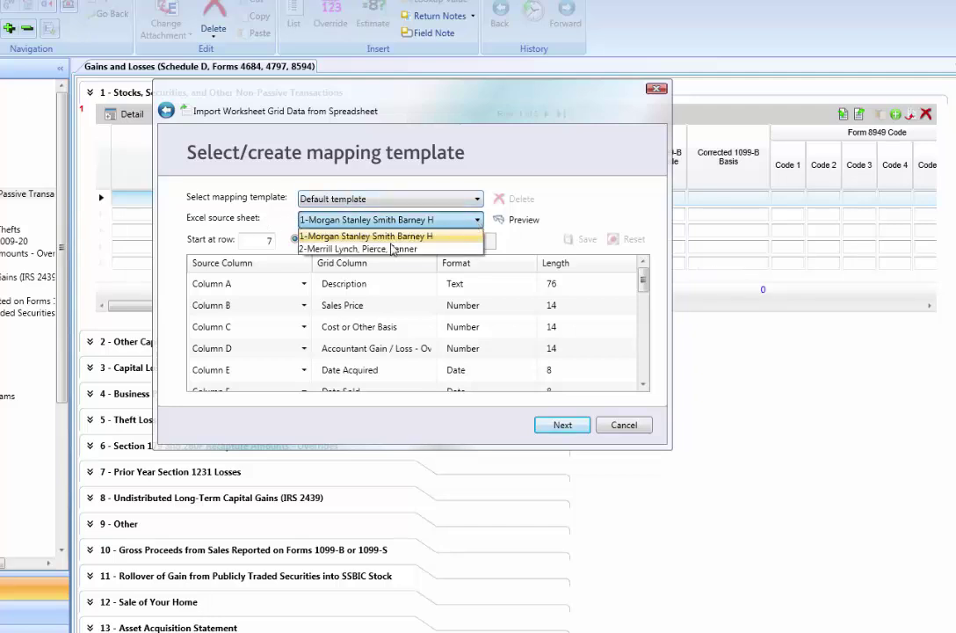
click(398, 248)
click(475, 221)
click(378, 235)
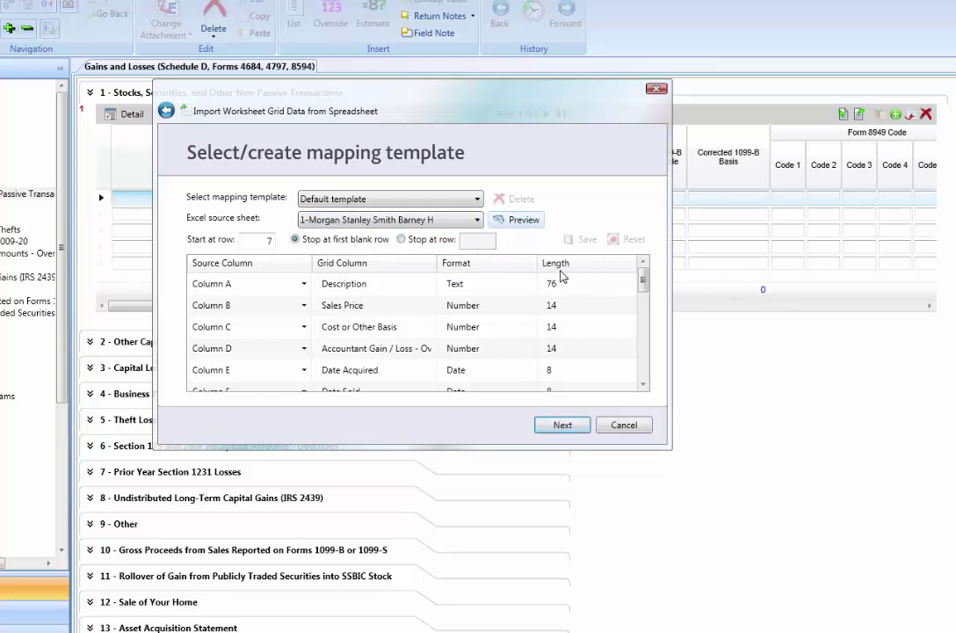
click(518, 219)
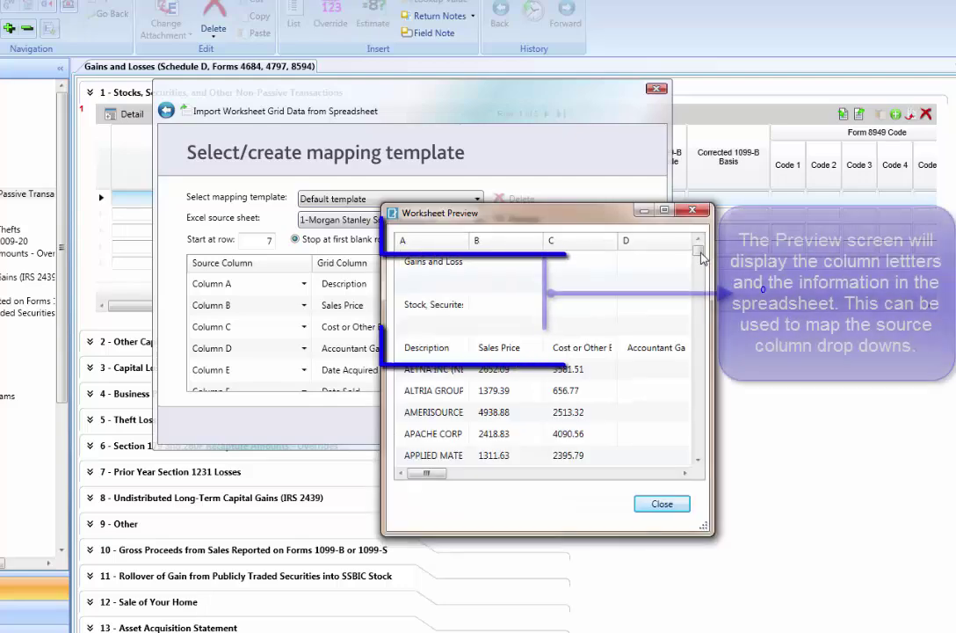
scroll(701, 257, down, 10)
scroll(696, 259, up, 2)
scroll(696, 258, up, 6)
click(519, 474)
click(518, 475)
click(661, 503)
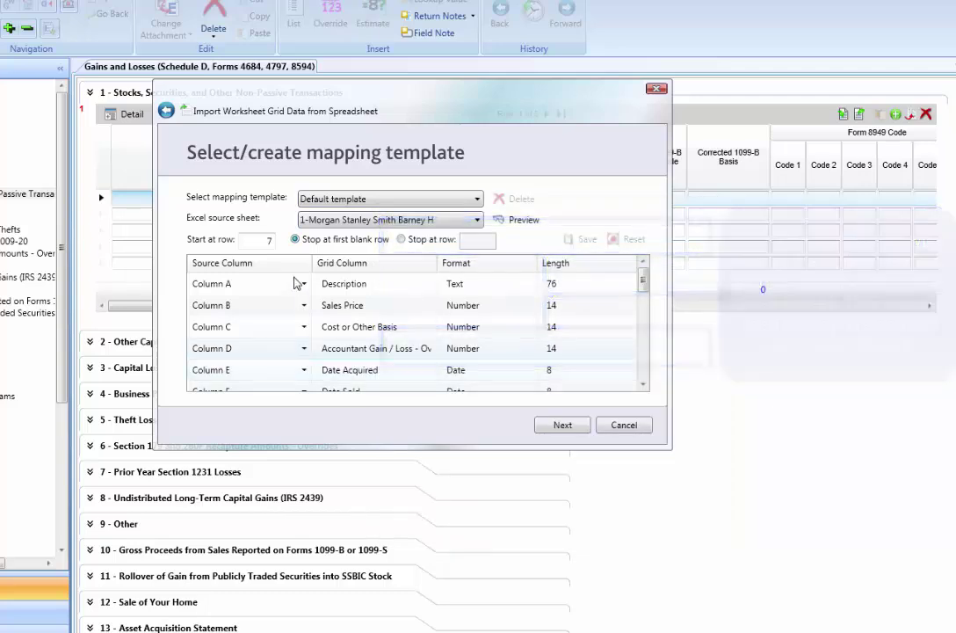
Limit the spreadsheet import to end at last row 56.
click(425, 244)
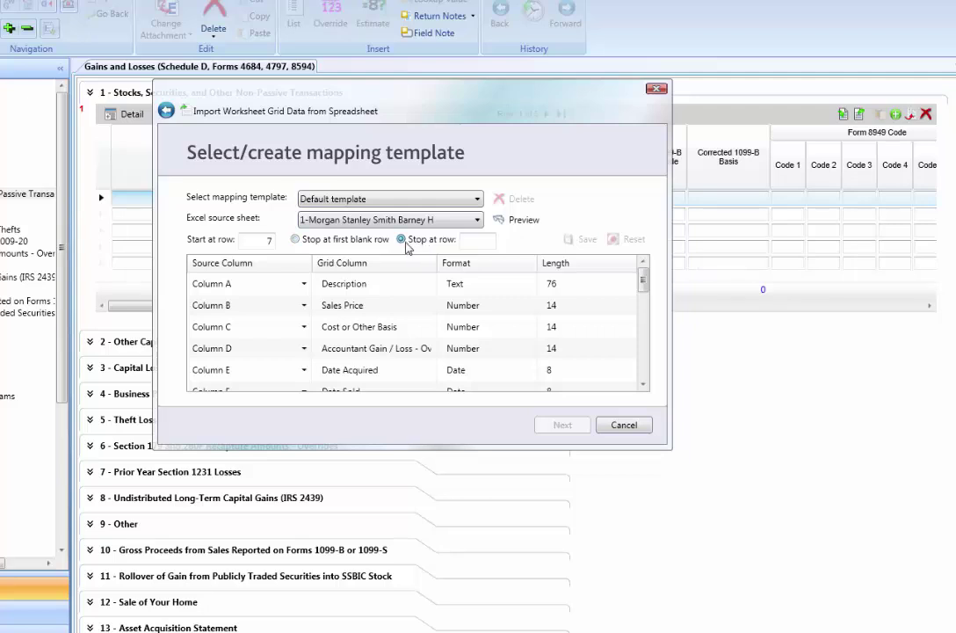
click(264, 240)
click(474, 245)
text(56)
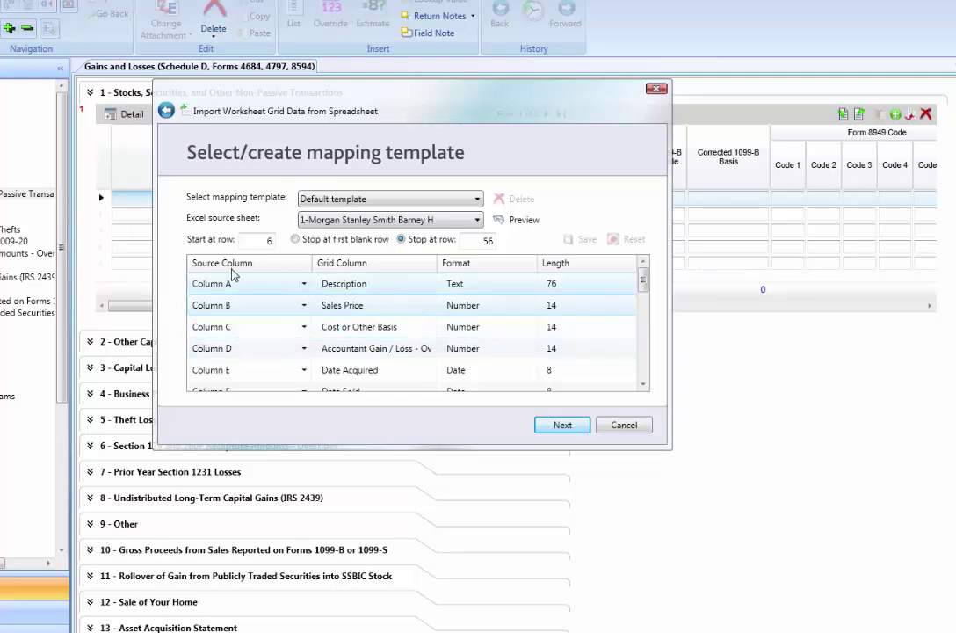
Map Description to Column A, set Accountant Gain/Loss Override to Not Mapped, and continue.
click(305, 283)
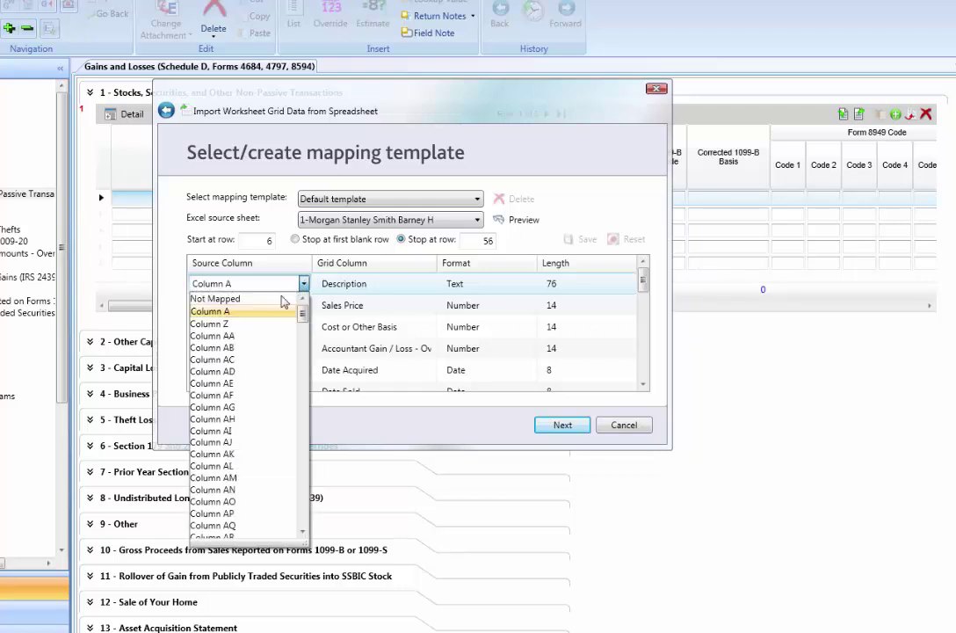
click(235, 324)
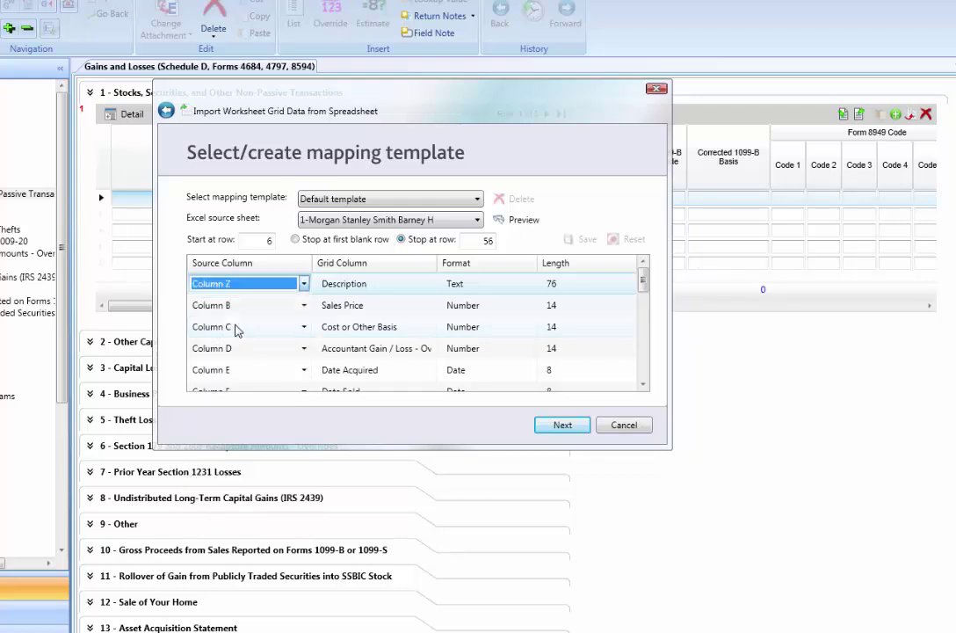
click(303, 283)
scroll(254, 313, up, 1)
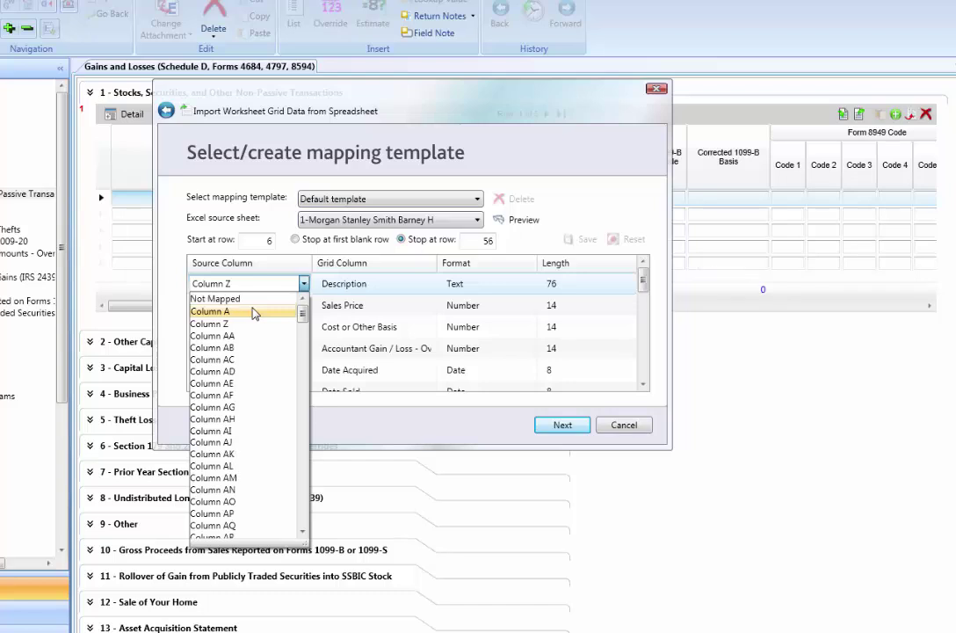
click(253, 313)
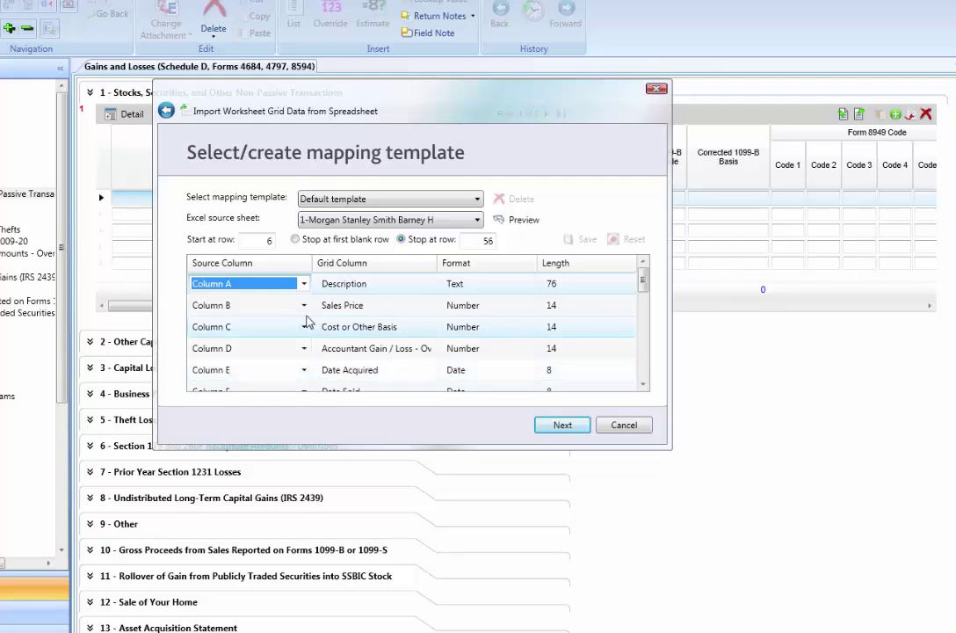
click(304, 348)
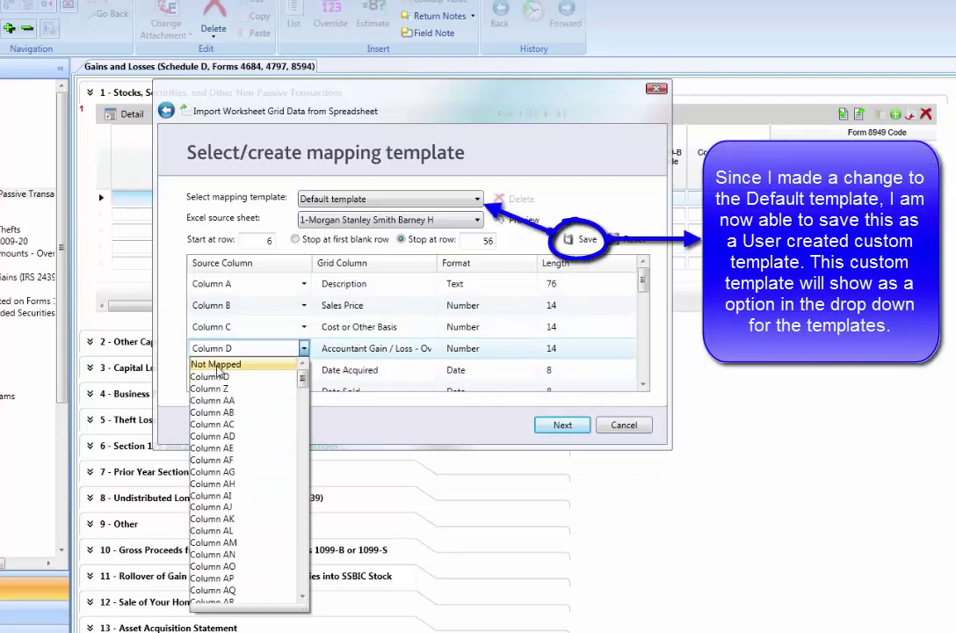
click(217, 365)
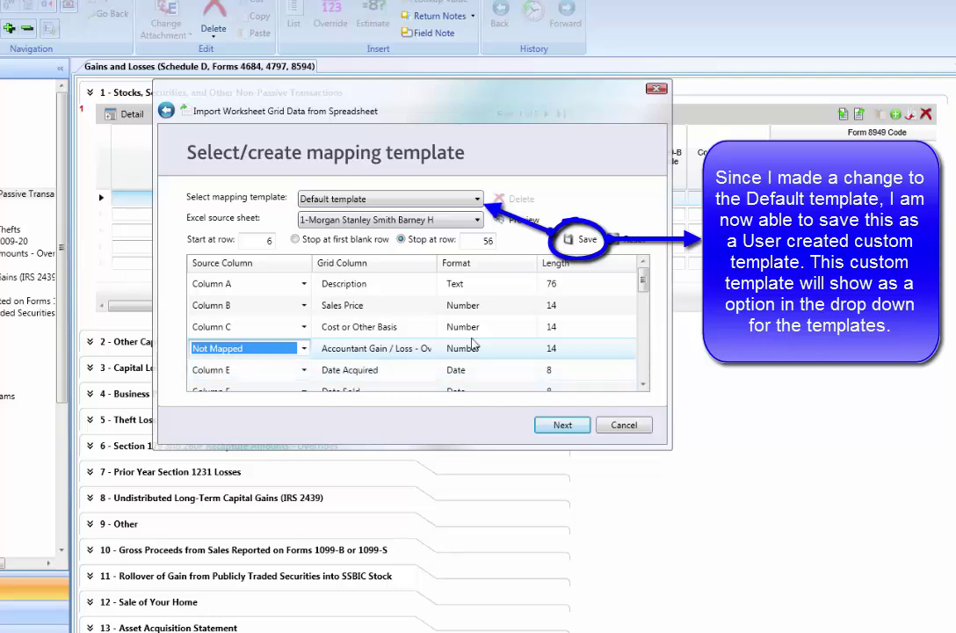
click(563, 427)
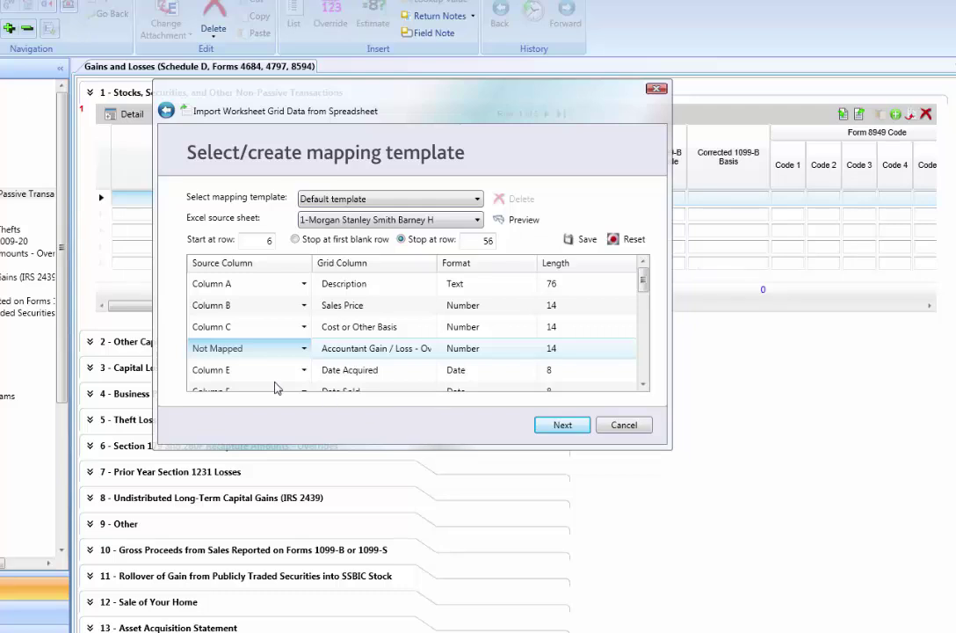
click(562, 426)
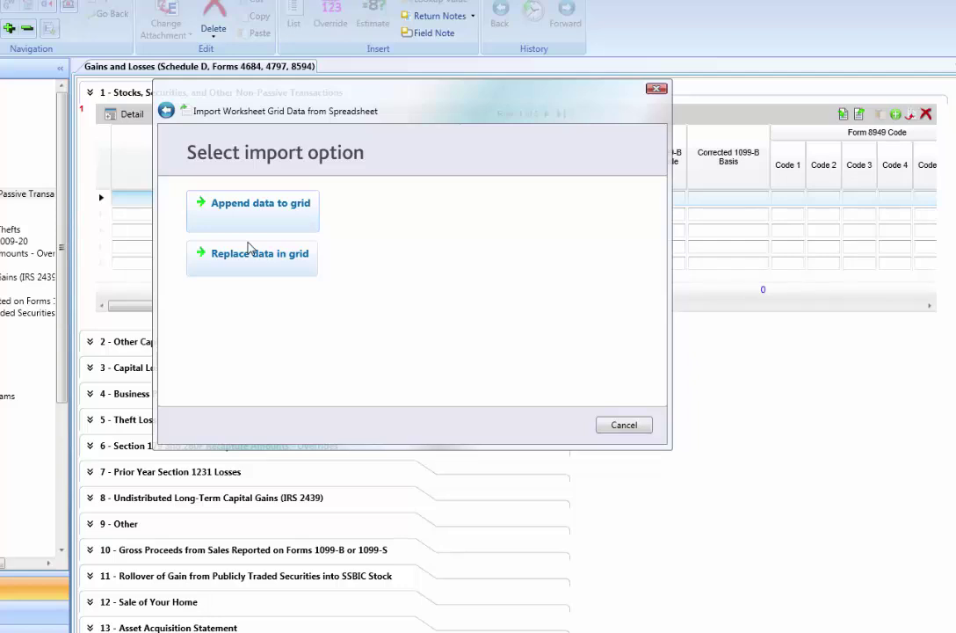
Append the validated rows to the grid, giving 51 rows totaling 130480 sales and 59421 basis.
click(285, 219)
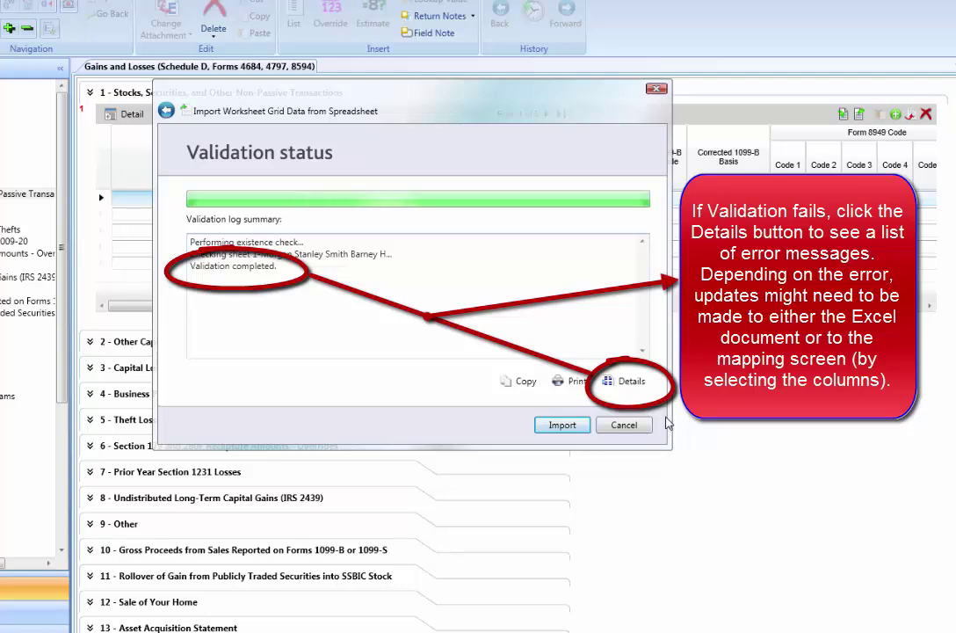
click(563, 426)
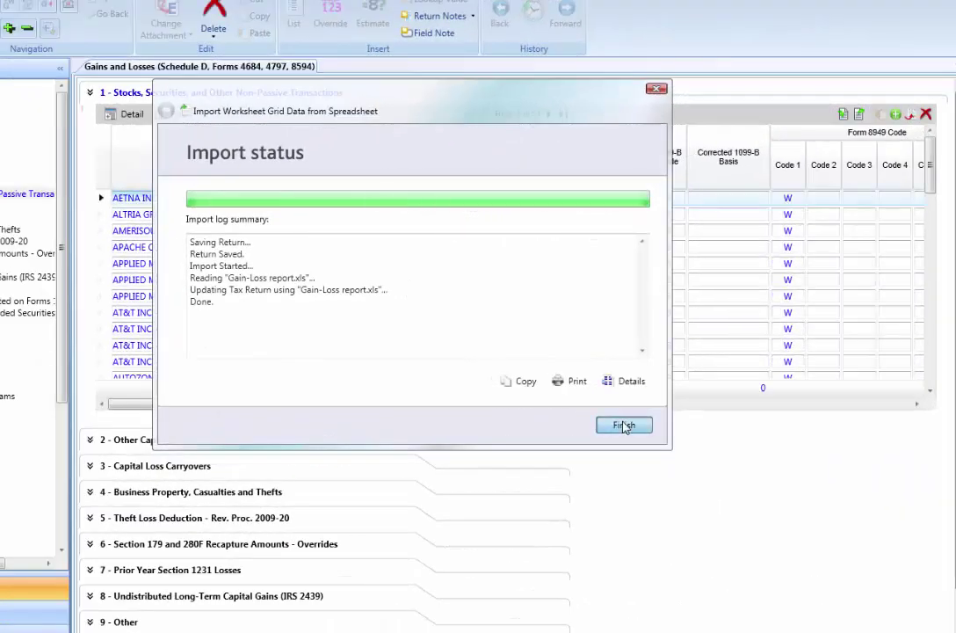
click(624, 426)
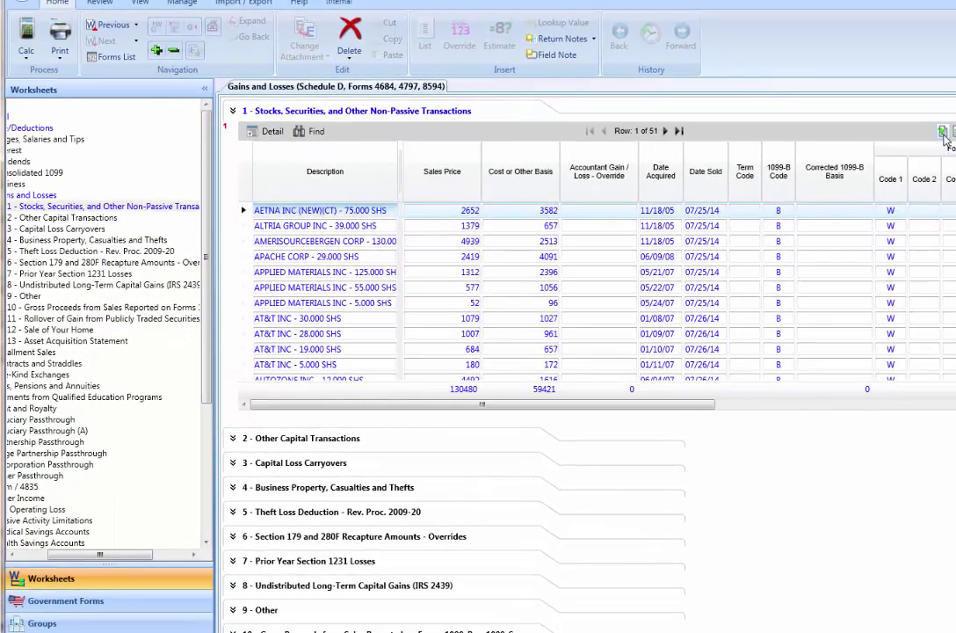
Set up a second Gain-Loss report.xls import from sheet 2-Merrill Lynch, Pierce, Fenner starting at row 6.
click(930, 130)
click(461, 222)
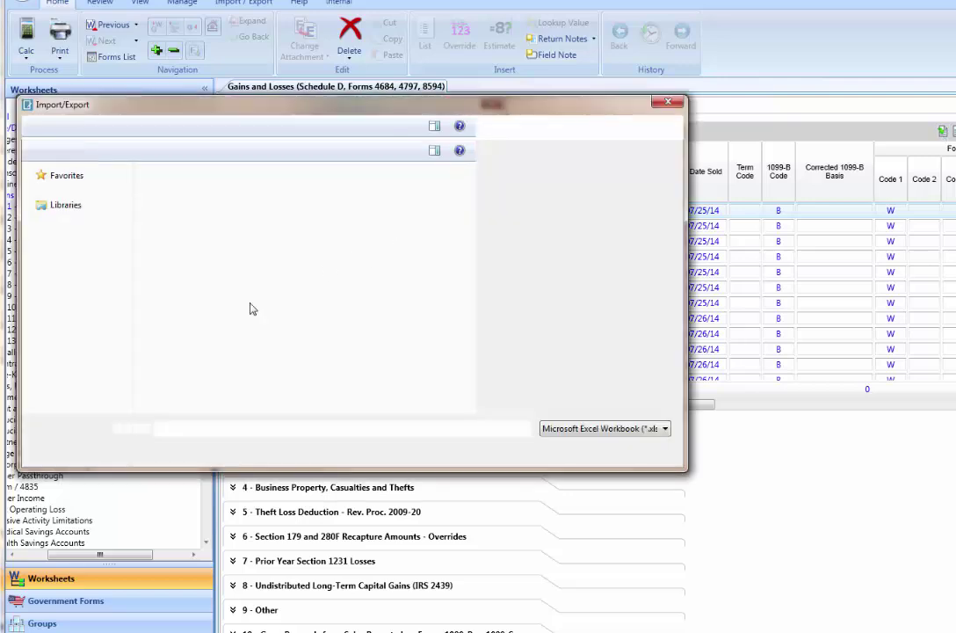
click(396, 376)
click(563, 450)
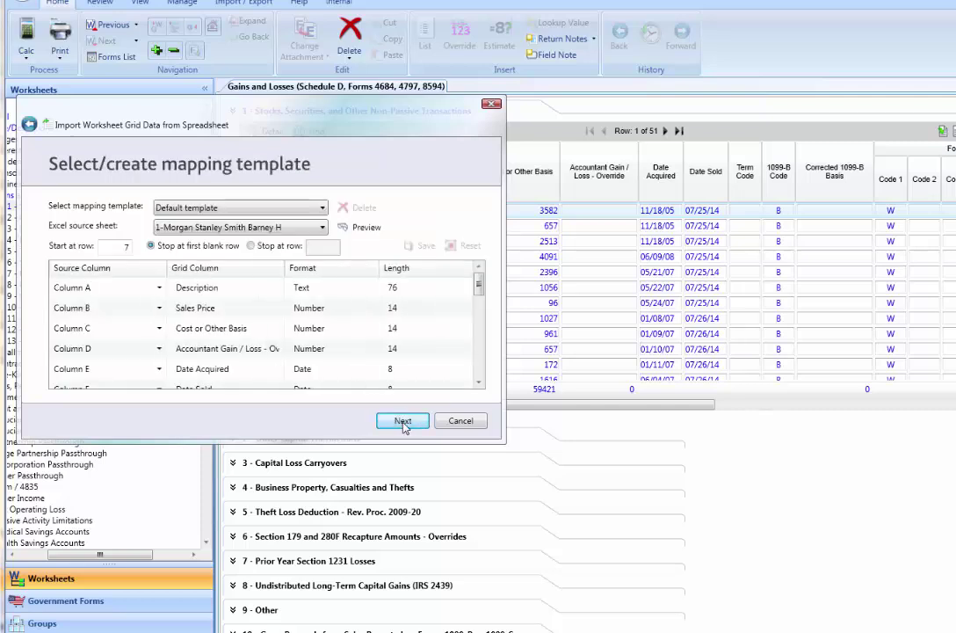
click(120, 250)
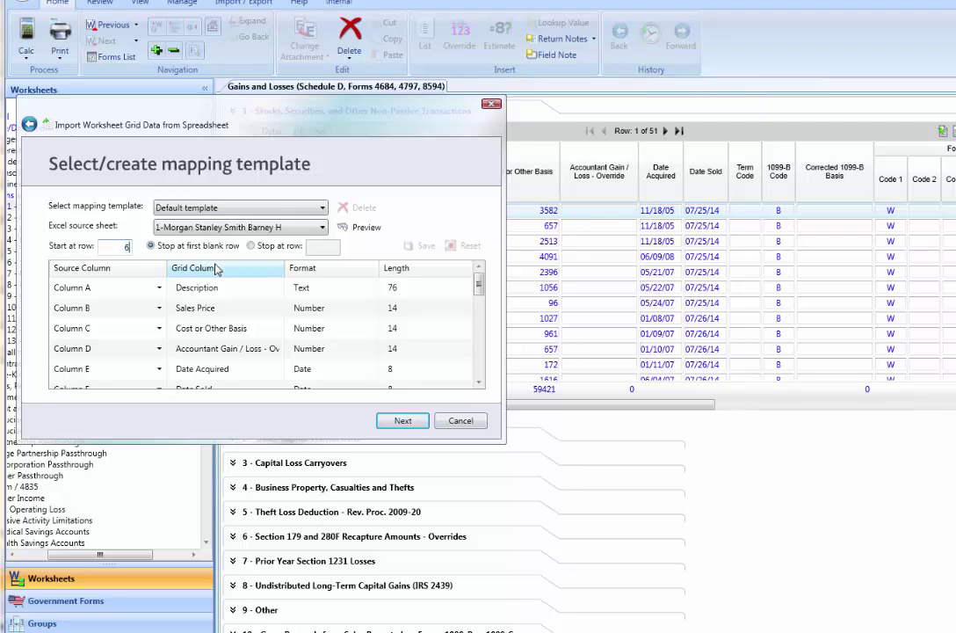
click(294, 232)
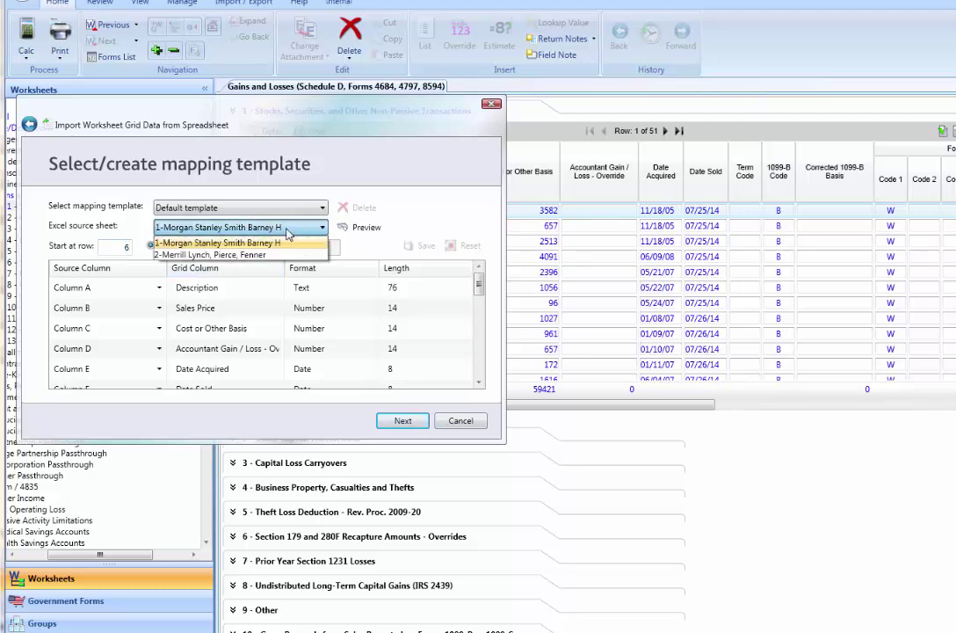
click(256, 254)
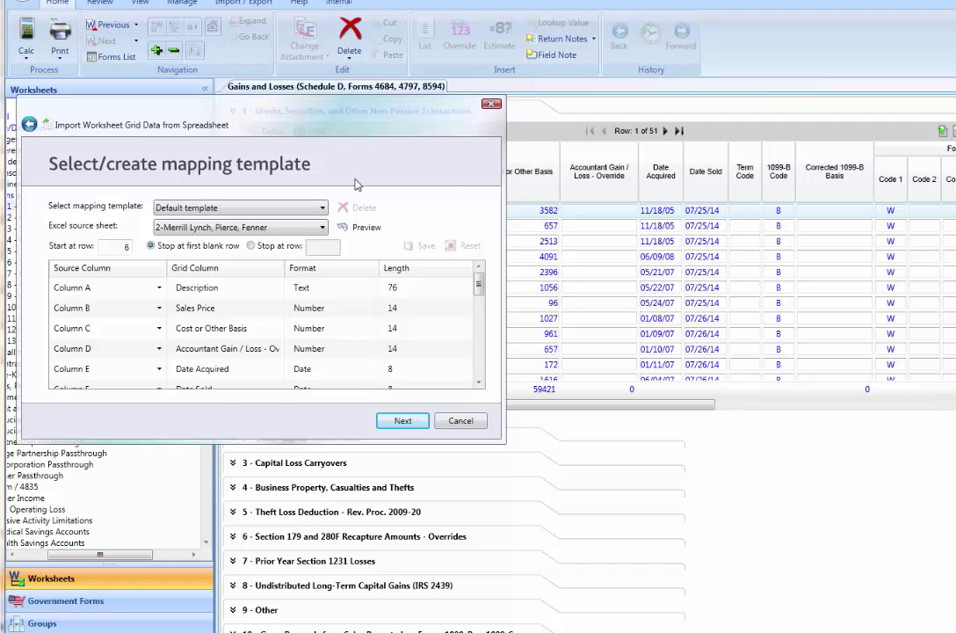
click(400, 421)
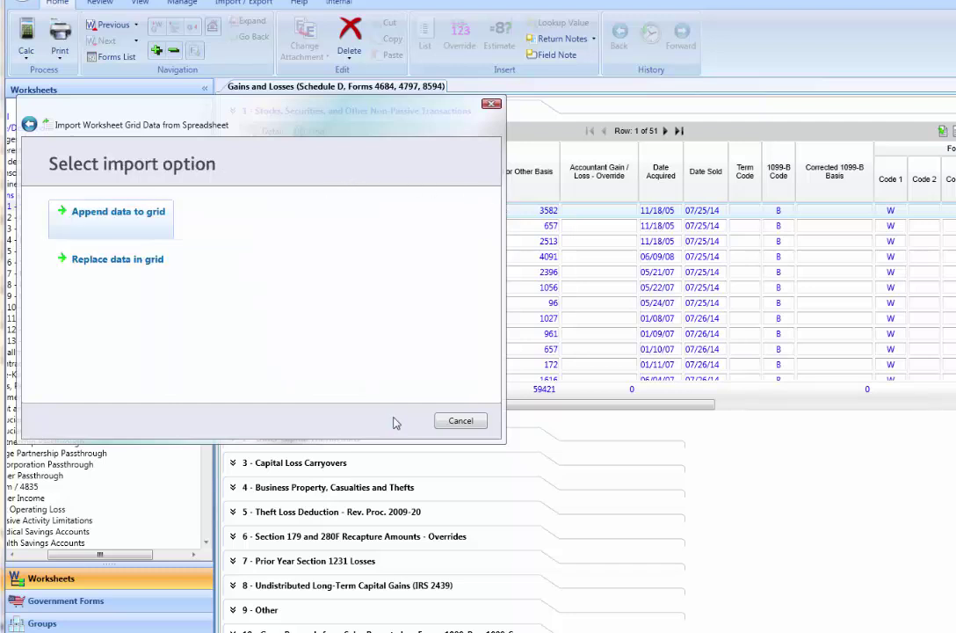
Append the Merrill Lynch rows, reaching 151 rows totaling 175130 sales and 99020 basis.
click(129, 229)
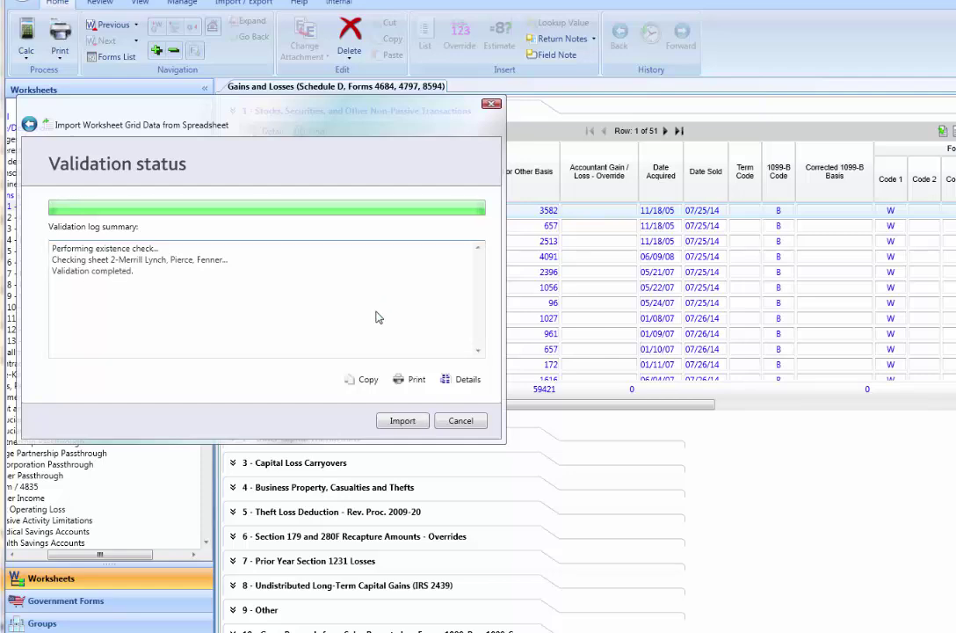
click(417, 416)
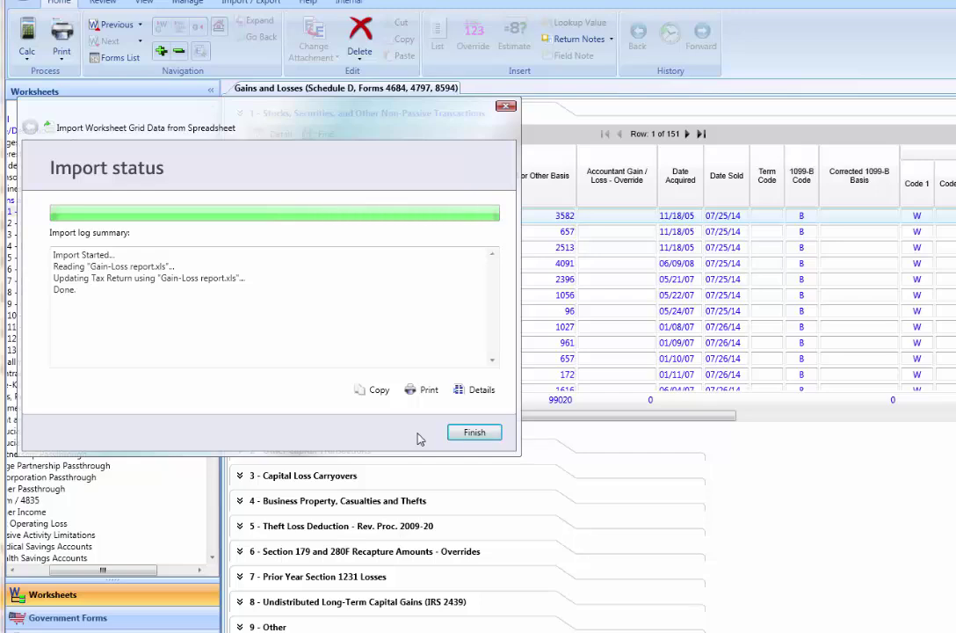
click(482, 433)
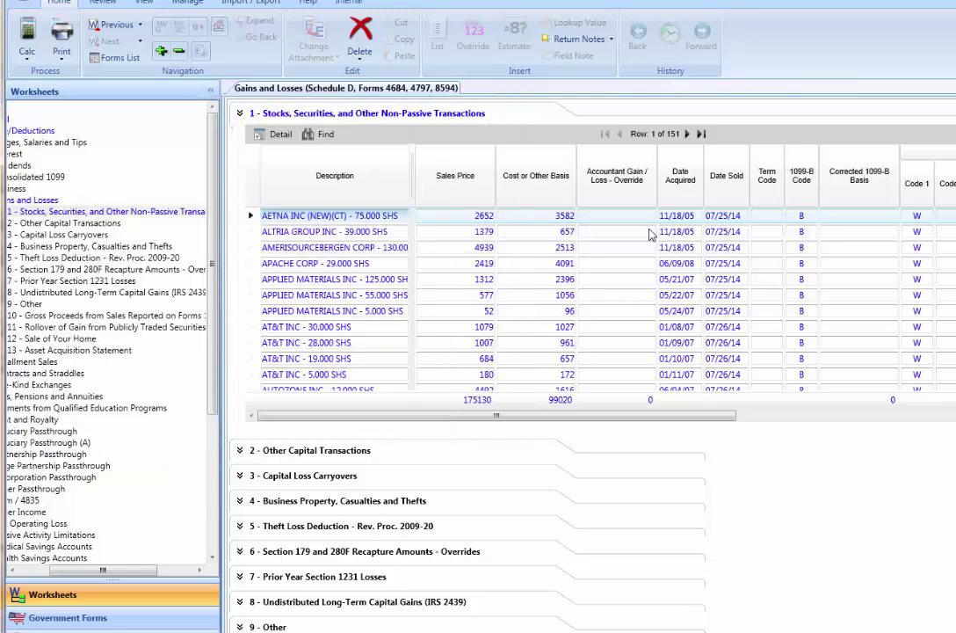